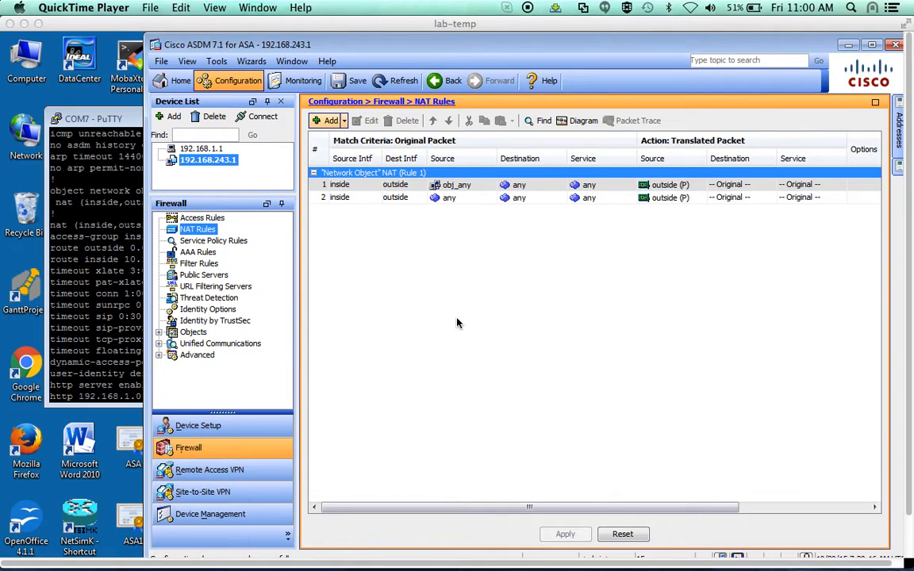
- Start a new NAT rule with inside as the original source interface
{"action": "left_click", "coordinate": [327, 122]}
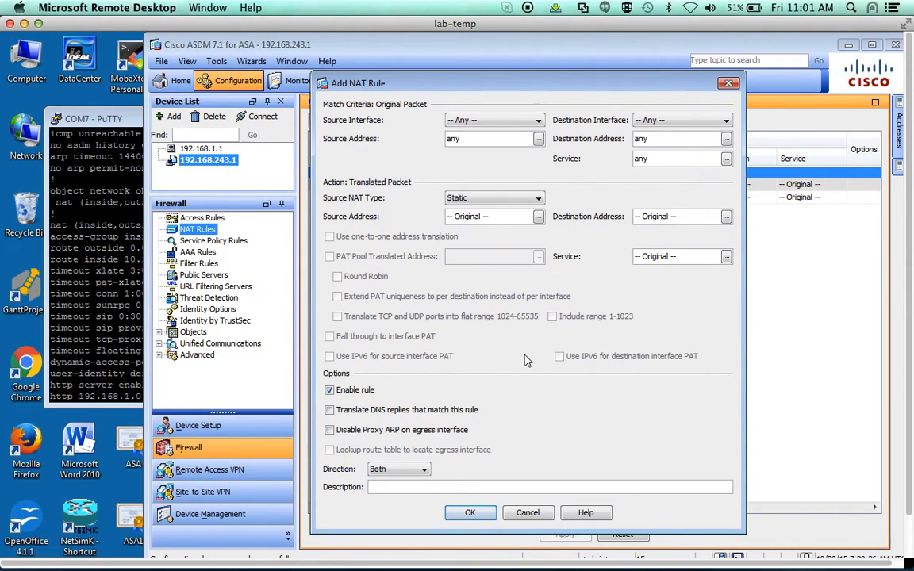
{"action": "left_click", "coordinate": [538, 120]}
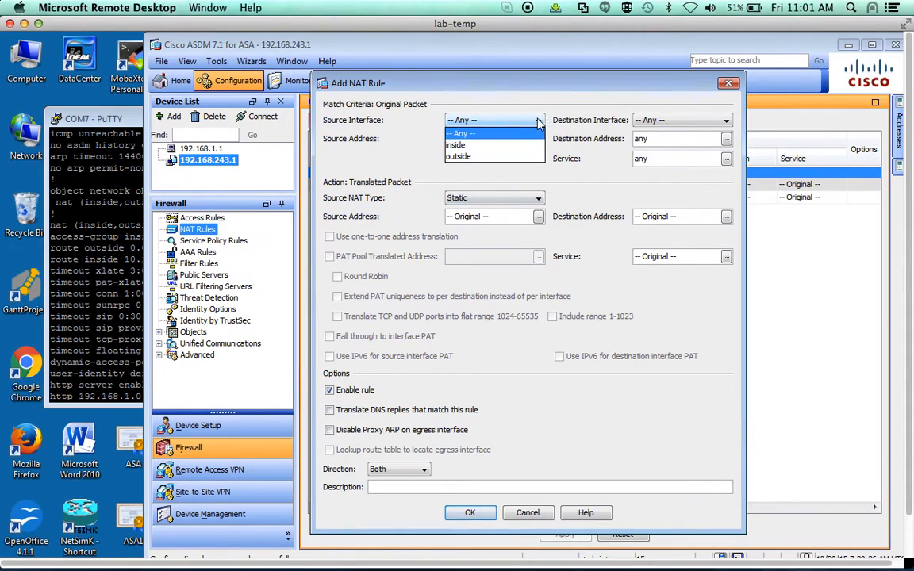
{"action": "left_click", "coordinate": [471, 146]}
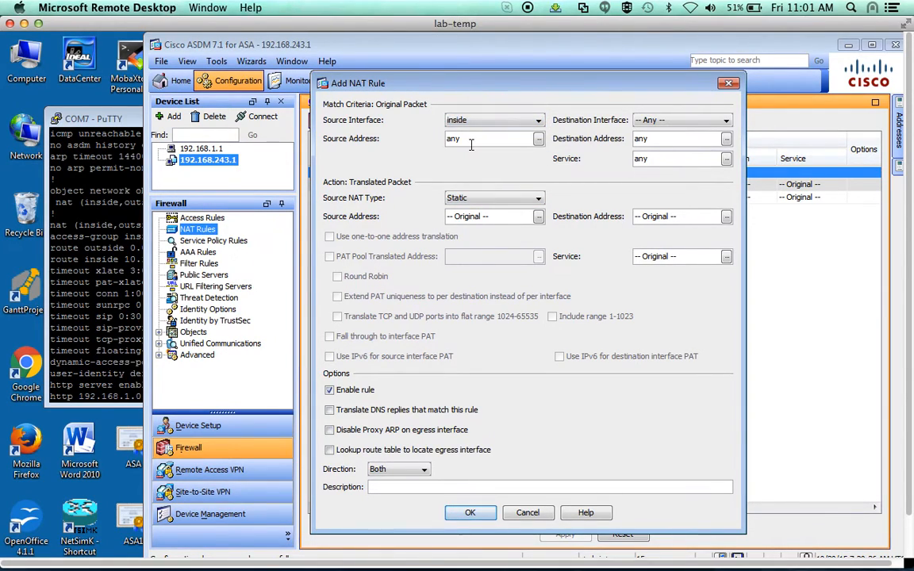
- Create host object webserver at 10.1.1.130 from the original source address browser
{"action": "left_click", "coordinate": [539, 139]}
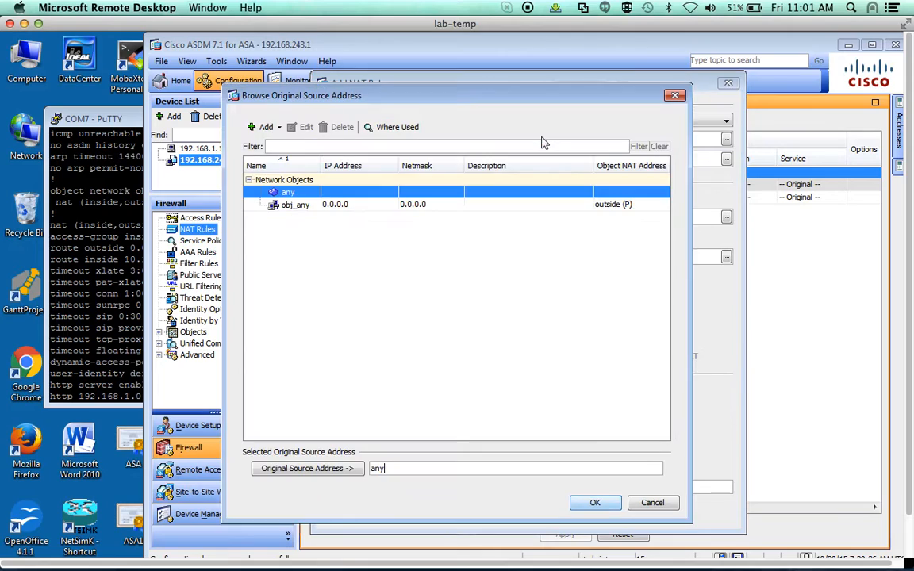
{"action": "left_click", "coordinate": [267, 128]}
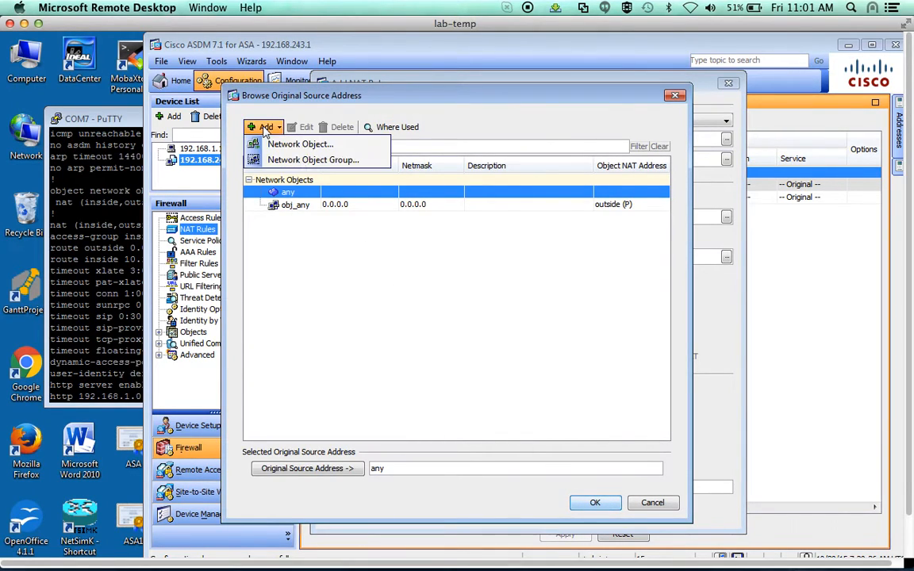
{"action": "left_click", "coordinate": [299, 145]}
{"action": "type", "text": "webs"}
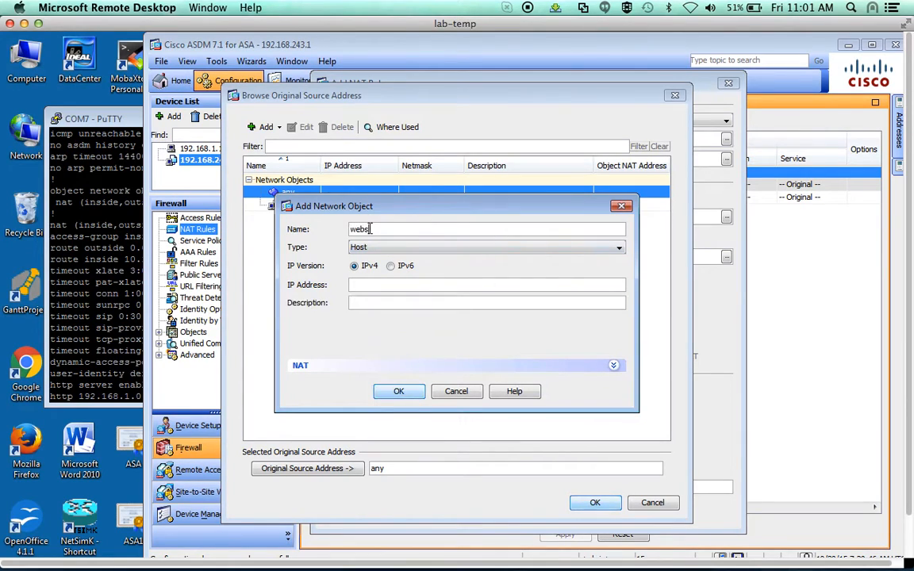
{"action": "type", "text": "erver"}
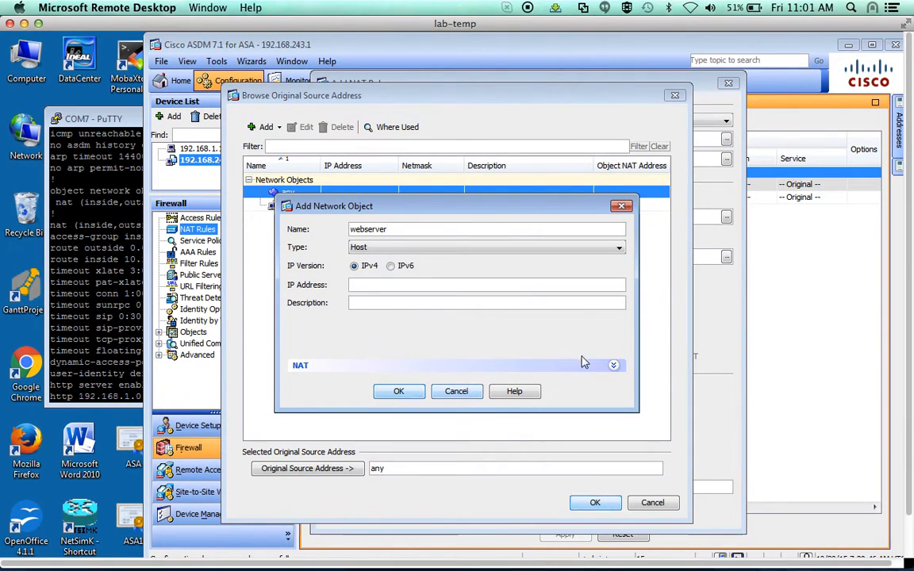
{"action": "left_click", "coordinate": [613, 365]}
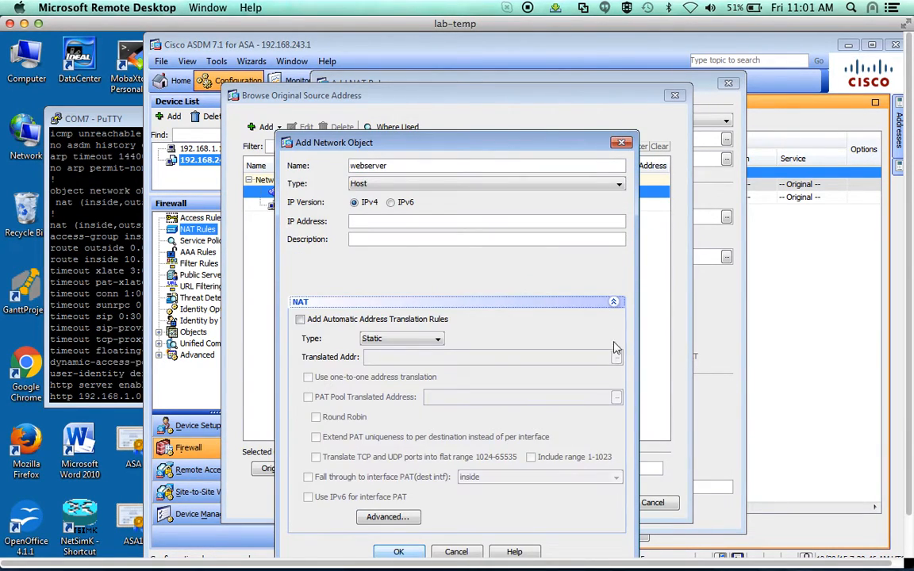
{"action": "left_click", "coordinate": [613, 302]}
{"action": "type", "text": "10.1.1.130"}
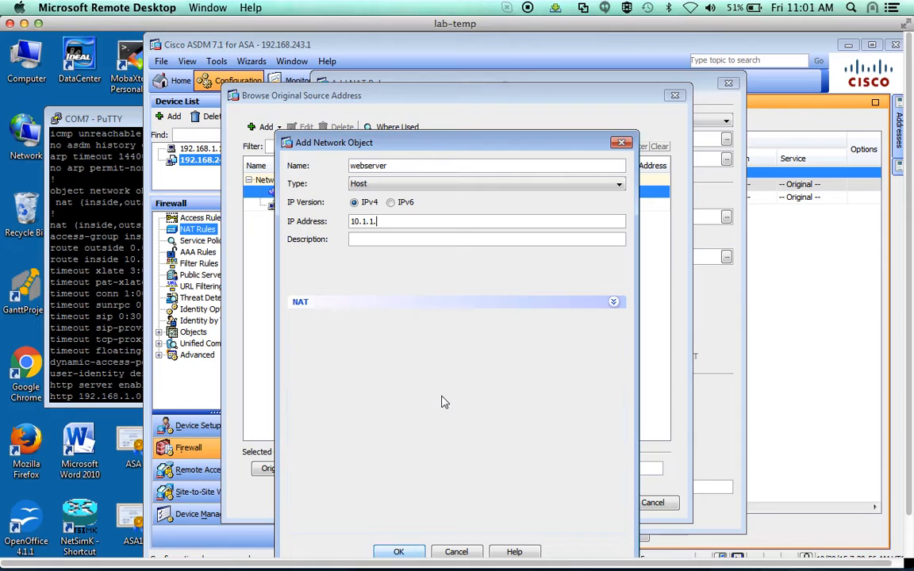
{"action": "left_click", "coordinate": [398, 551]}
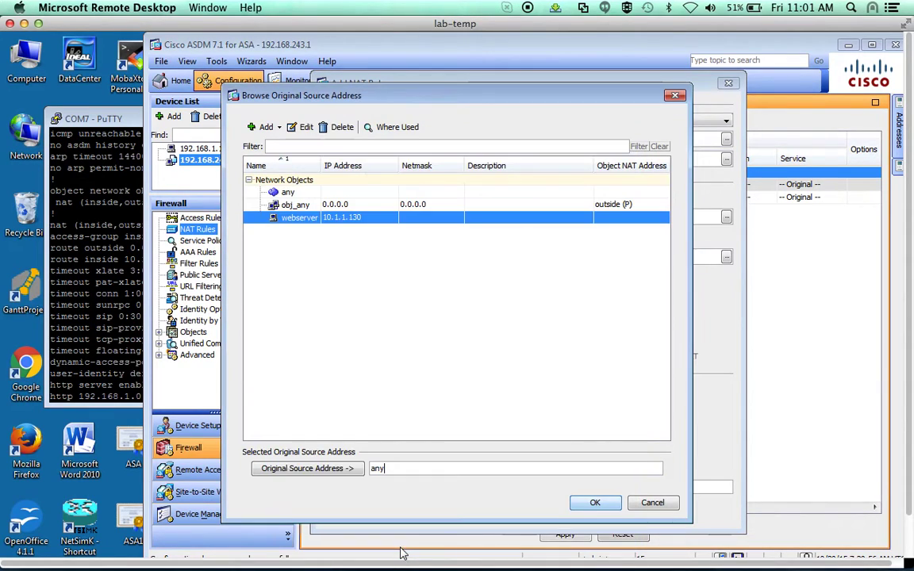
- Use webserver as the original source and set the destination interface to outside
{"action": "left_click", "coordinate": [595, 502]}
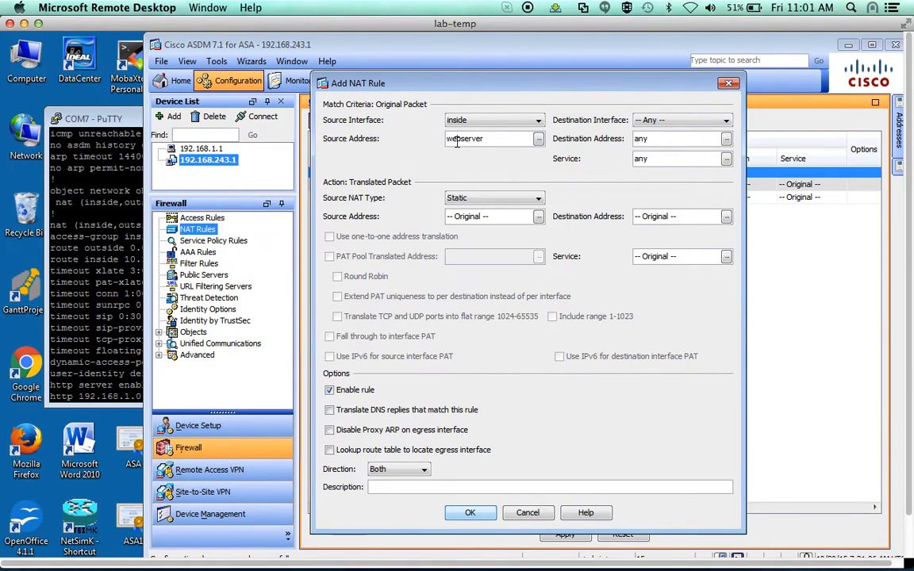
{"action": "left_click", "coordinate": [539, 216]}
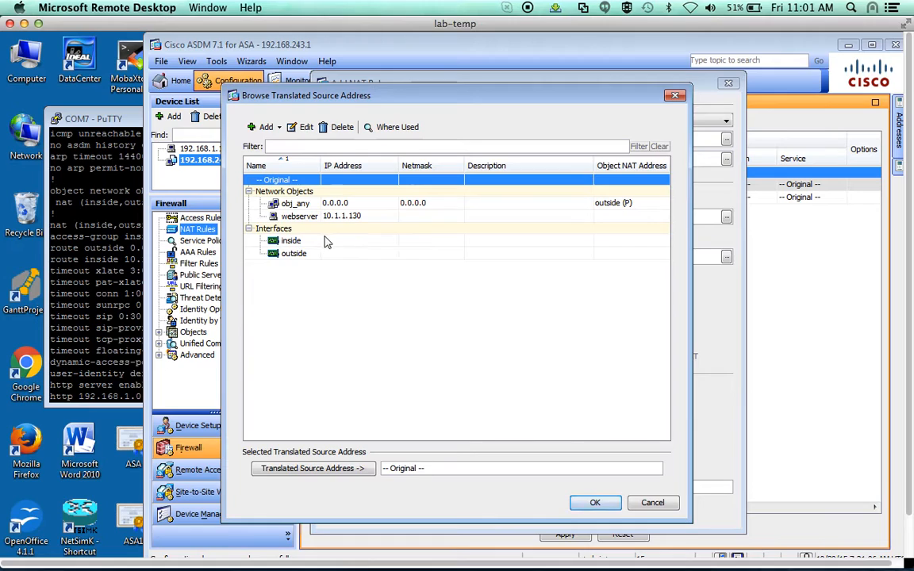
{"action": "left_click", "coordinate": [595, 503]}
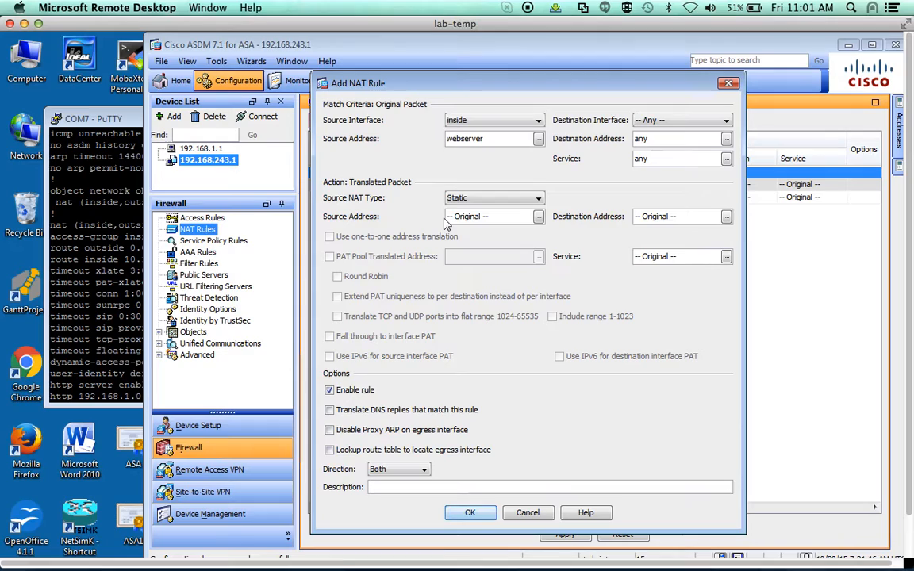
{"action": "left_click", "coordinate": [463, 121]}
{"action": "left_click", "coordinate": [473, 138]}
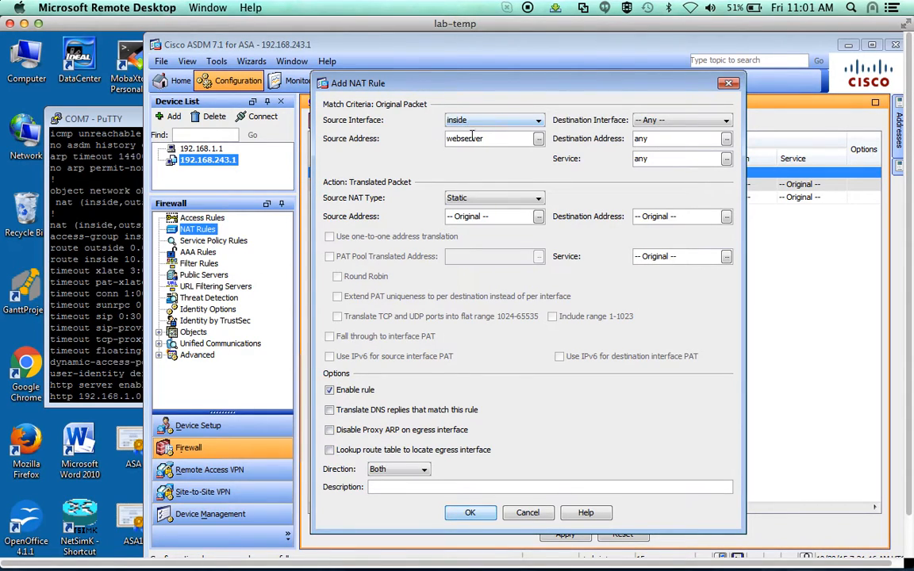
{"action": "left_click", "coordinate": [468, 122]}
{"action": "left_click", "coordinate": [468, 121]}
{"action": "left_click", "coordinate": [680, 120]}
{"action": "left_click", "coordinate": [652, 157]}
- Create host object webserver-public at 12.13.14.5 from the translated source address browser
{"action": "left_click", "coordinate": [537, 216]}
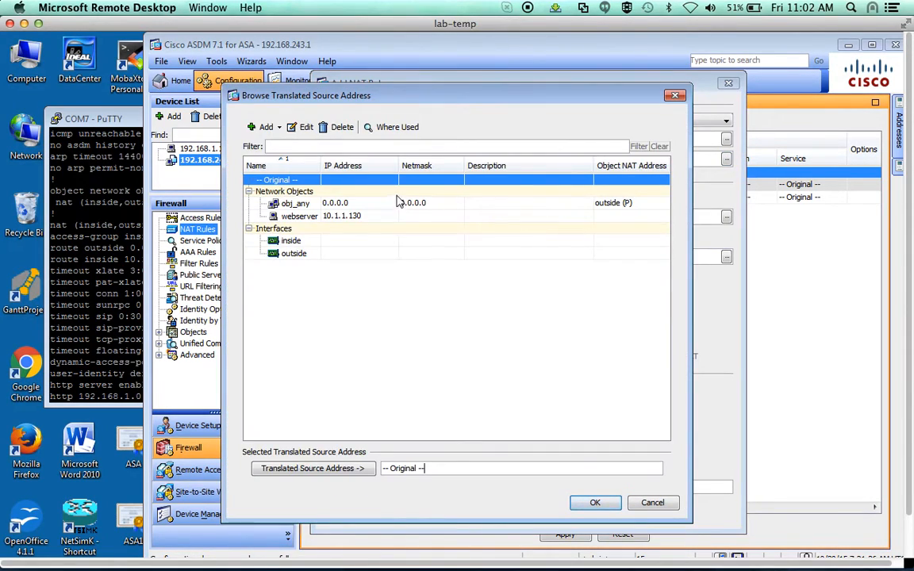
{"action": "left_click", "coordinate": [266, 127]}
{"action": "left_click", "coordinate": [310, 147]}
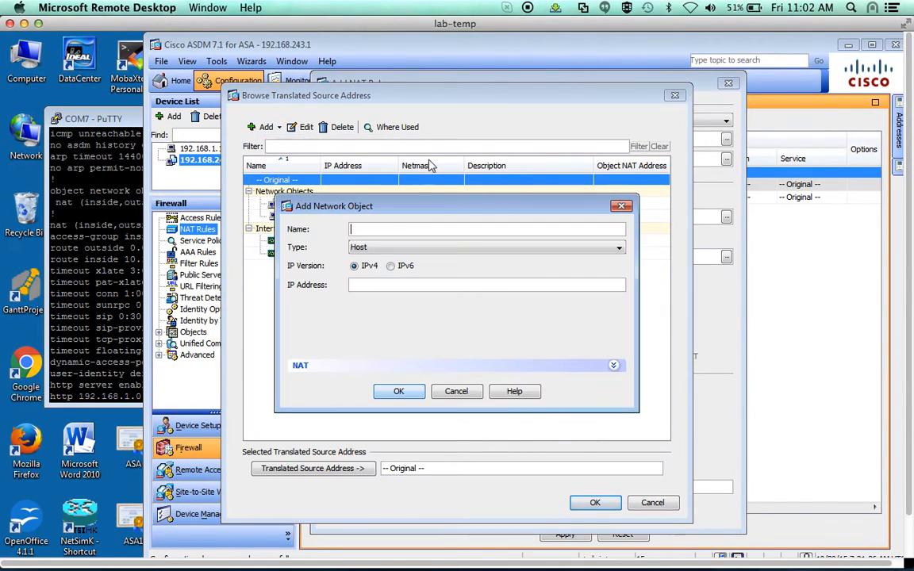
{"action": "type", "text": "webser"}
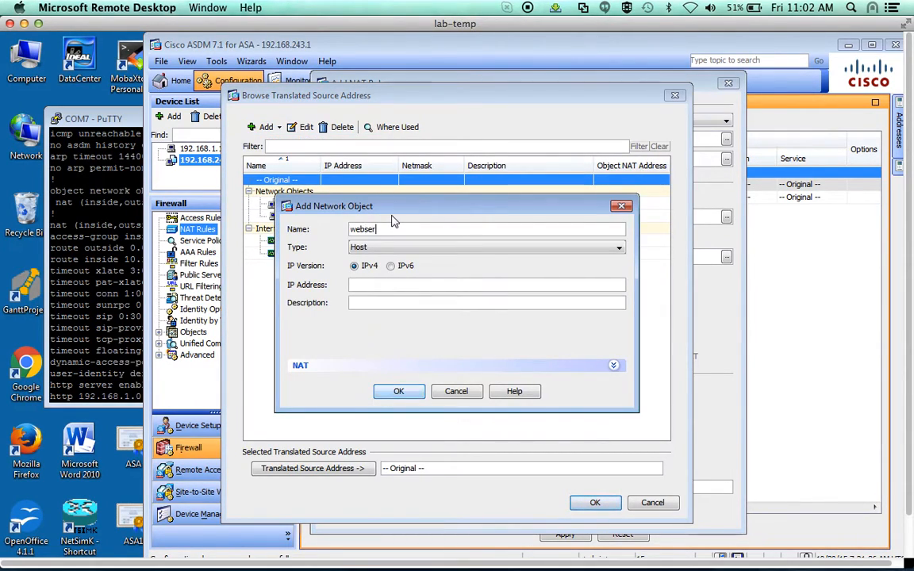
{"action": "type", "text": "ver-pu"}
{"action": "type", "text": "blic"}
{"action": "left_click", "coordinate": [364, 285]}
{"action": "type", "text": "12"}
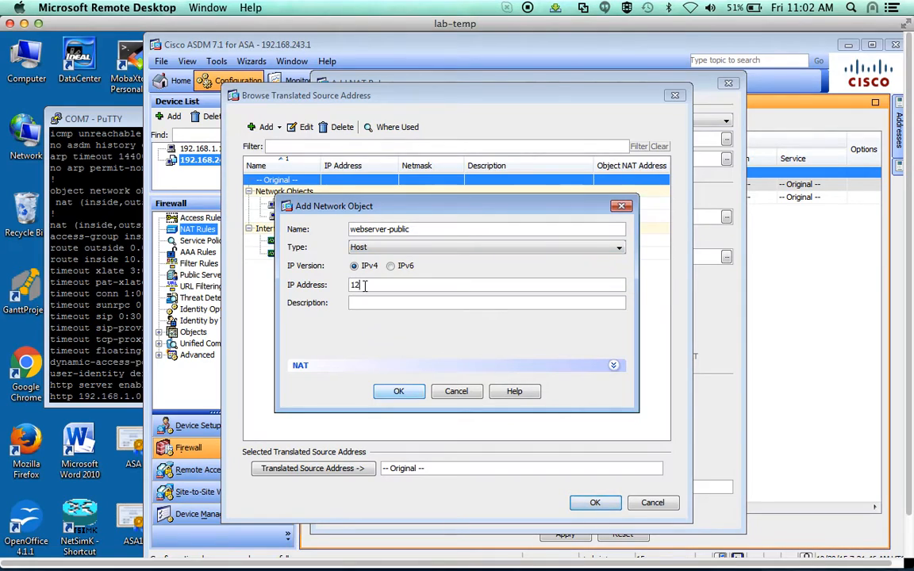
{"action": "type", "text": ".13.14.5"}
{"action": "left_click", "coordinate": [398, 390]}
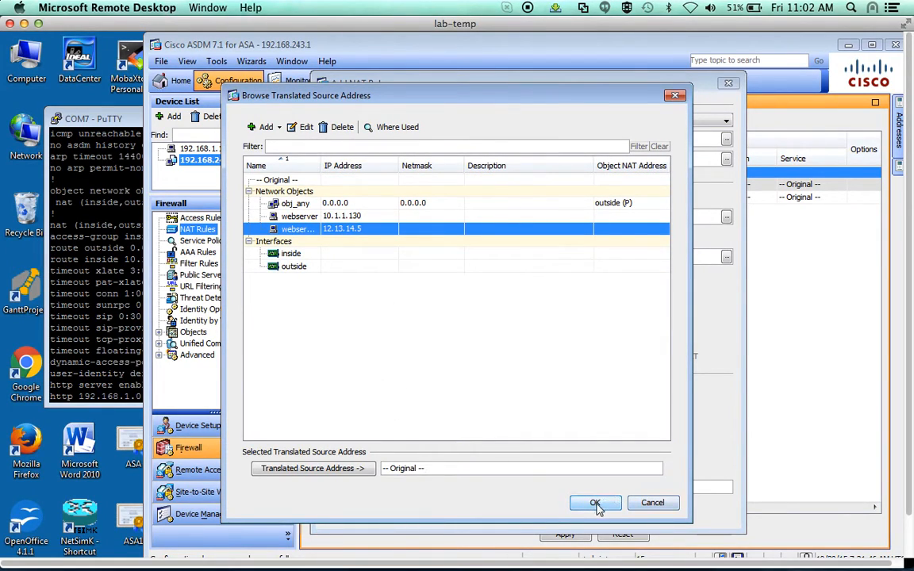
- Choose webserver-public as the NAT rule's translated source address
{"action": "left_click", "coordinate": [311, 468]}
{"action": "left_click", "coordinate": [595, 502]}
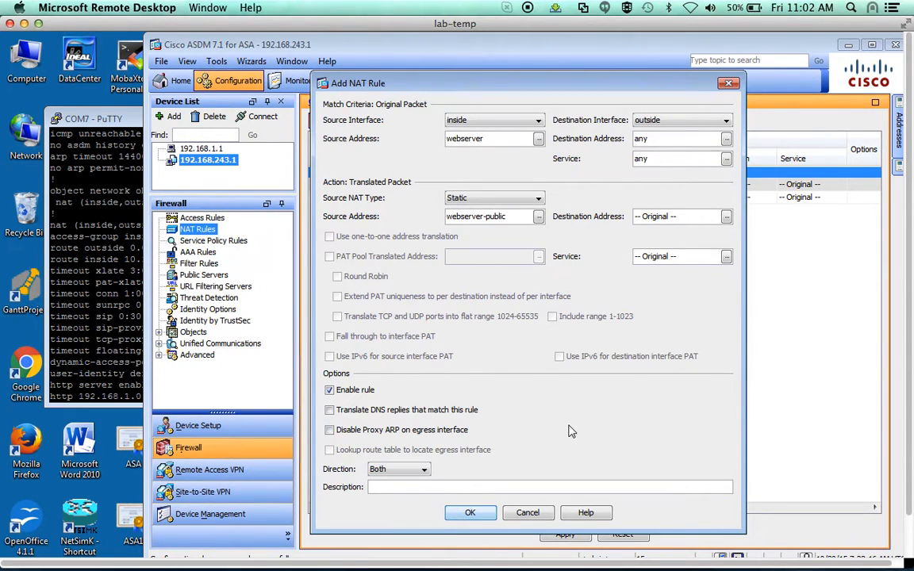
- Save the static NAT rule webserver to webserver-public and apply it to the ASA
{"action": "left_click", "coordinate": [469, 513]}
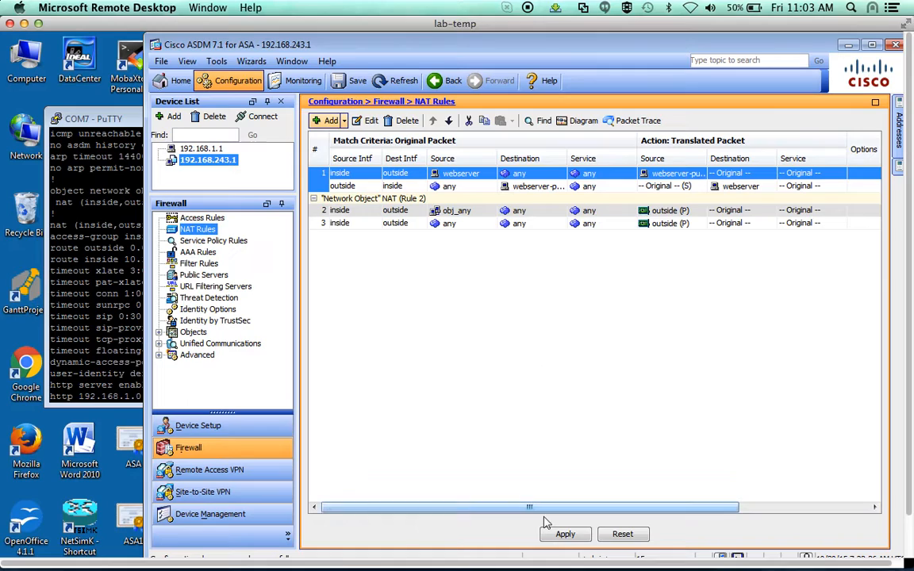
{"action": "left_click", "coordinate": [565, 534]}
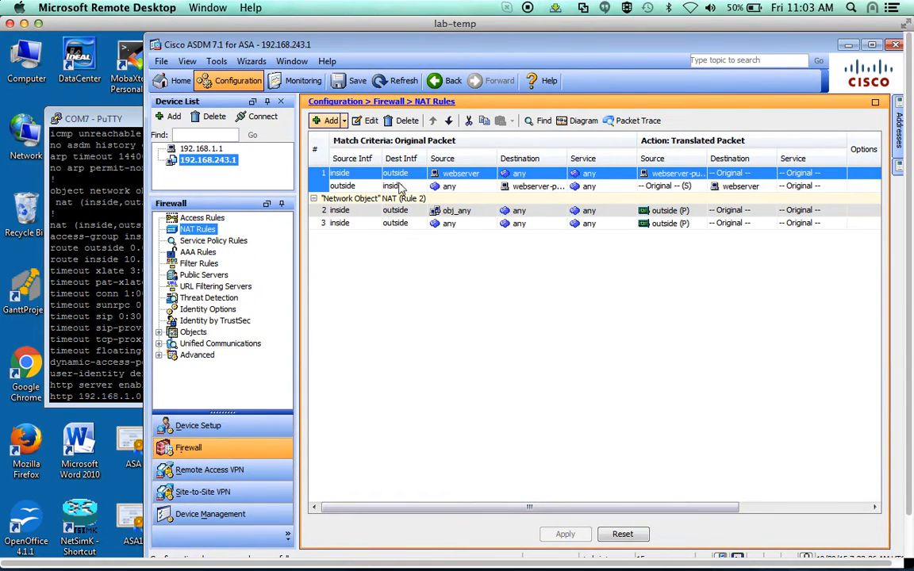
- Start a new outside-interface access rule with webserver-public as its destination
{"action": "left_click", "coordinate": [202, 218]}
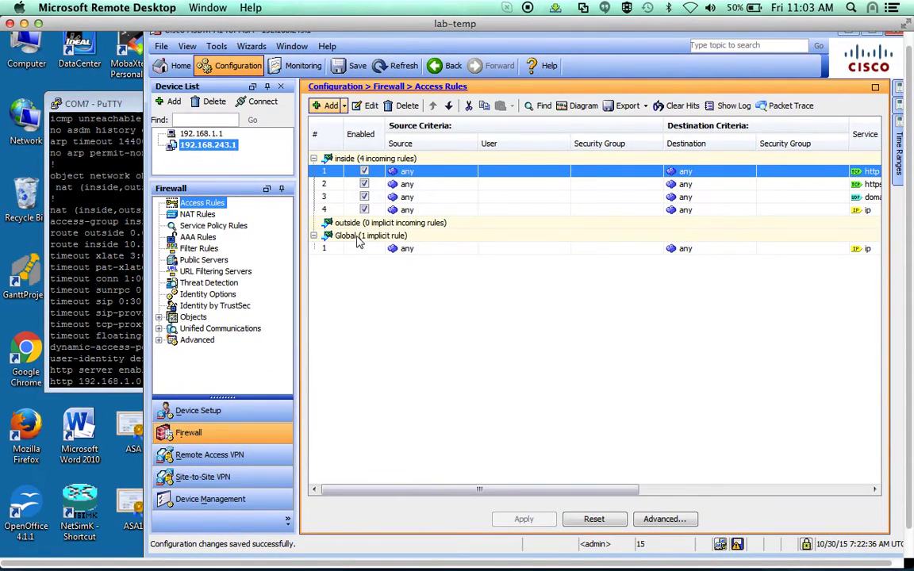
{"action": "left_click", "coordinate": [359, 238]}
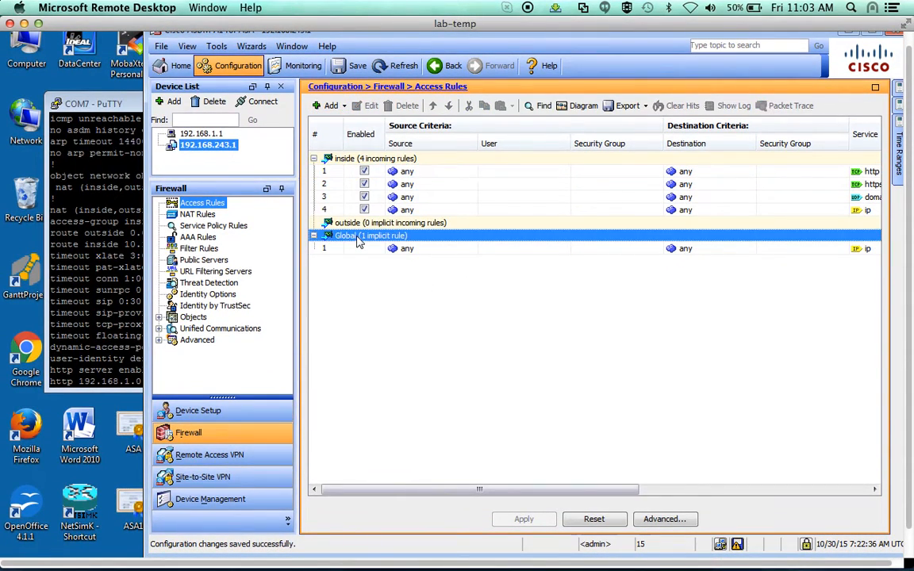
{"action": "left_click", "coordinate": [360, 223]}
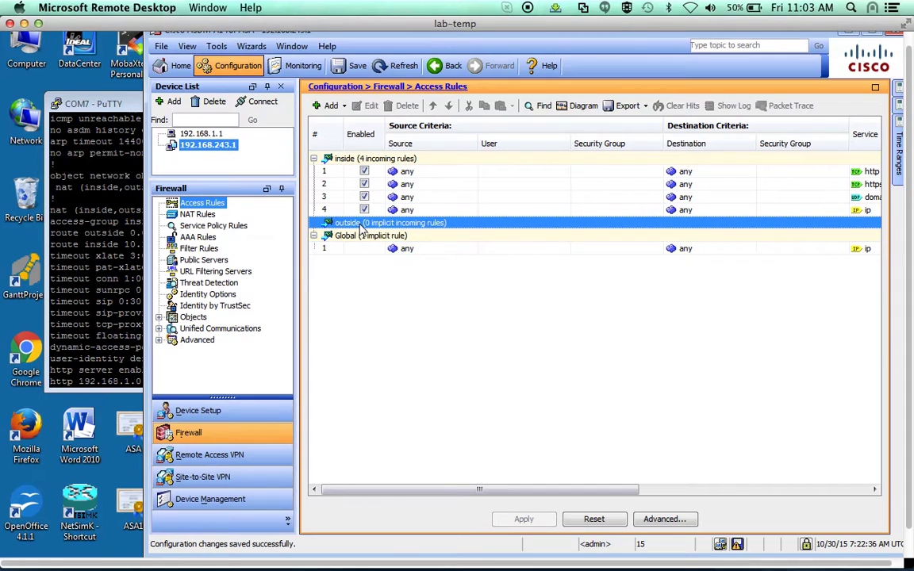
{"action": "left_click", "coordinate": [325, 105]}
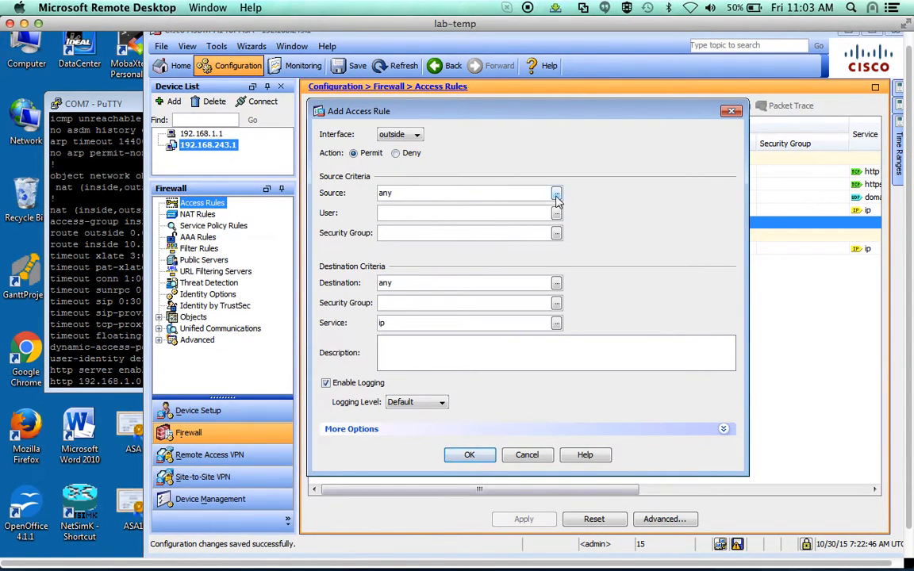
{"action": "left_click", "coordinate": [556, 284]}
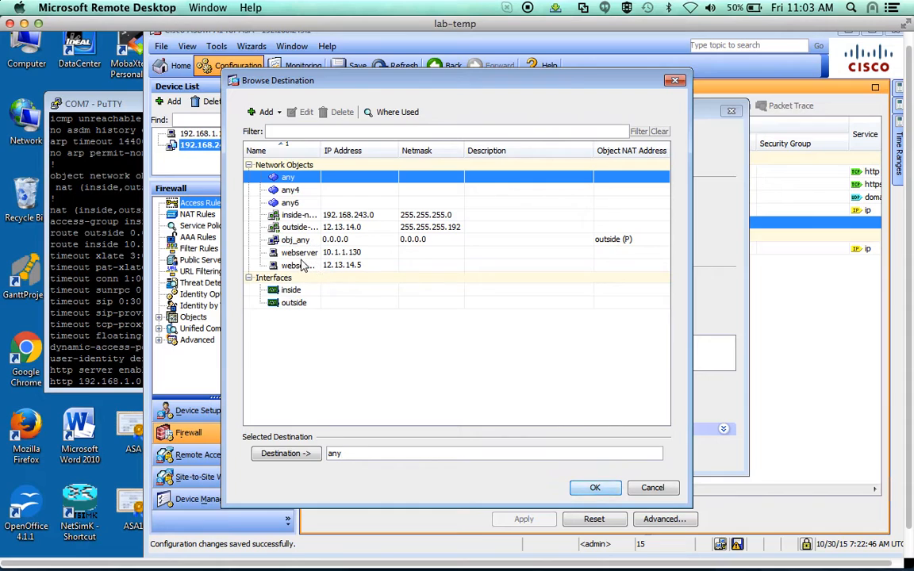
{"action": "left_click", "coordinate": [298, 265]}
{"action": "left_click", "coordinate": [595, 487]}
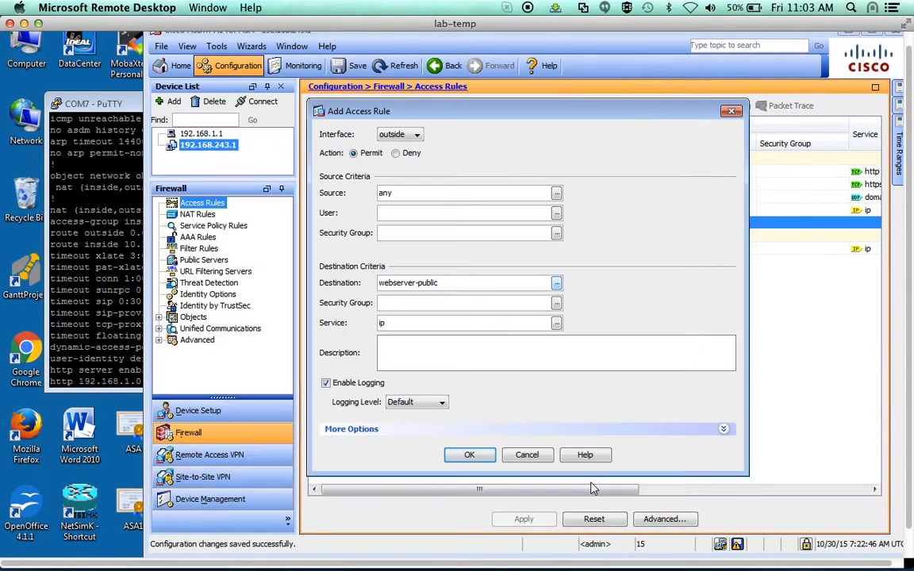
- Set the rule's services to tcp/http and tcp/https
{"action": "left_click", "coordinate": [556, 323]}
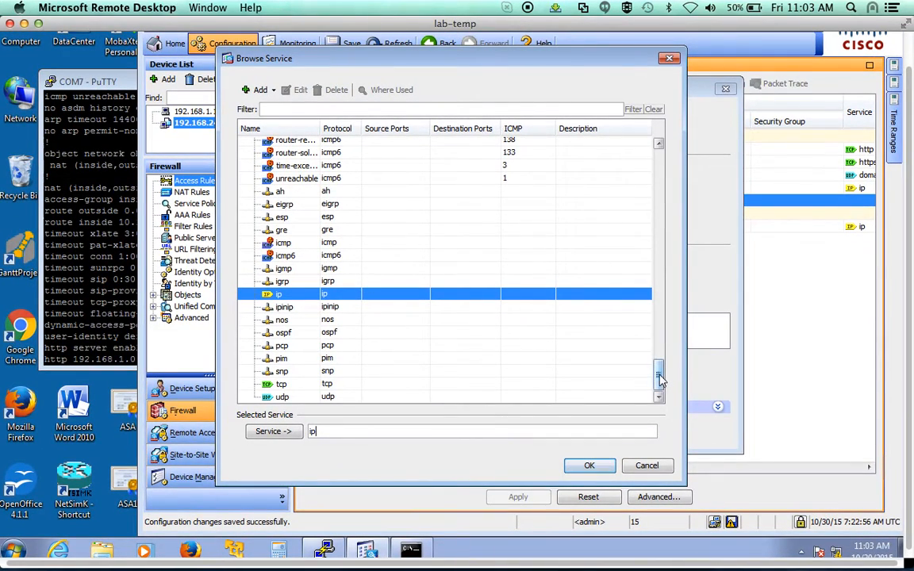
{"action": "left_click_drag", "start_coordinate": [658, 380], "coordinate": [659, 154]}
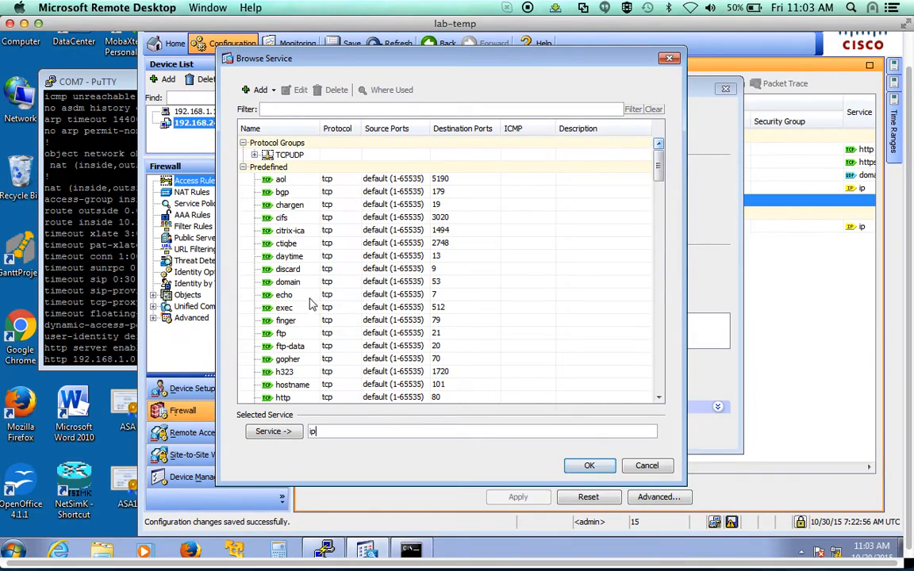
{"action": "left_click", "coordinate": [284, 397]}
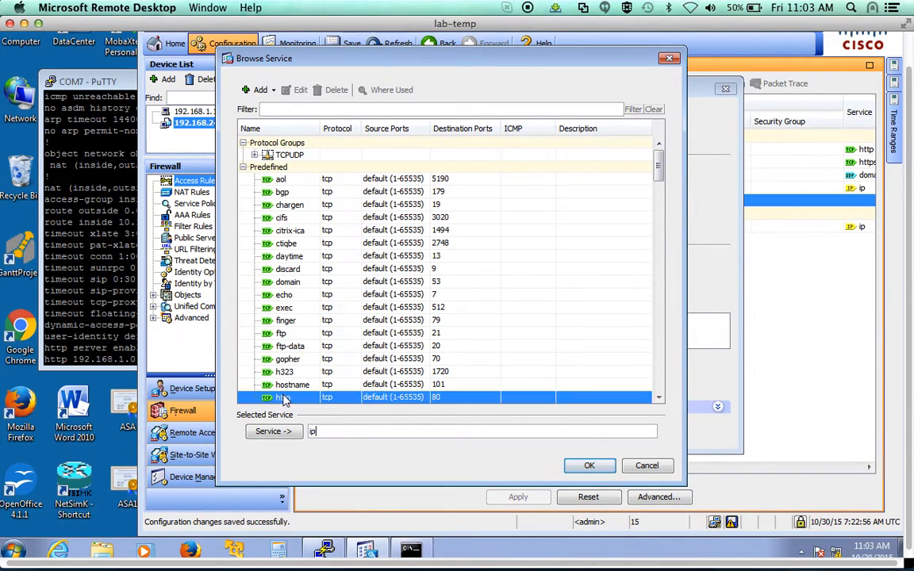
{"action": "left_click", "coordinate": [273, 431]}
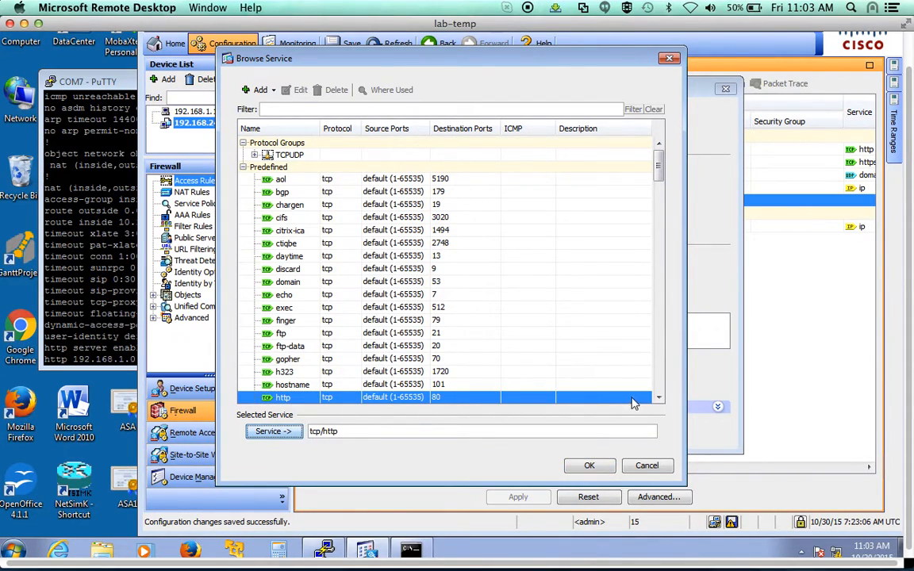
{"action": "scroll", "coordinate": [286, 381], "scroll_direction": "down", "scroll_amount": 2}
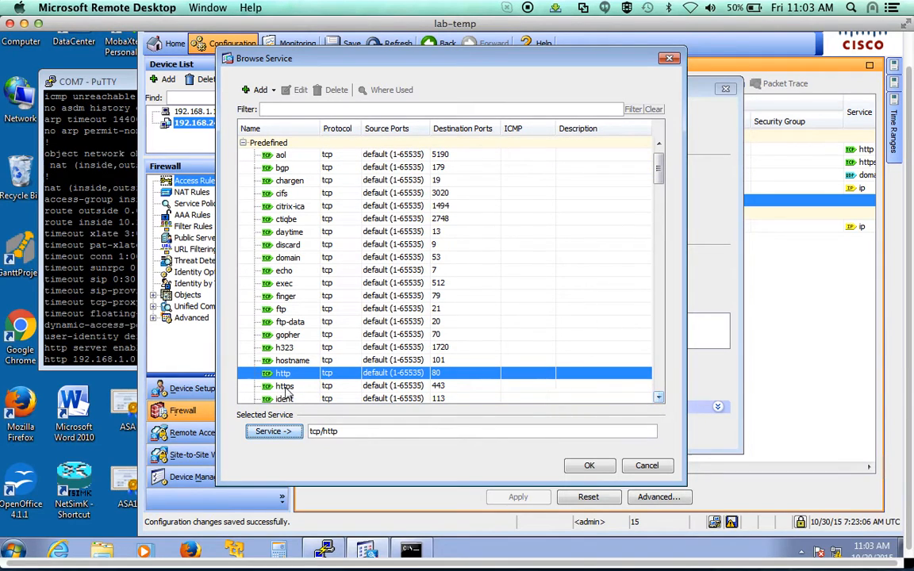
{"action": "left_click", "coordinate": [284, 385]}
{"action": "left_click", "coordinate": [273, 432]}
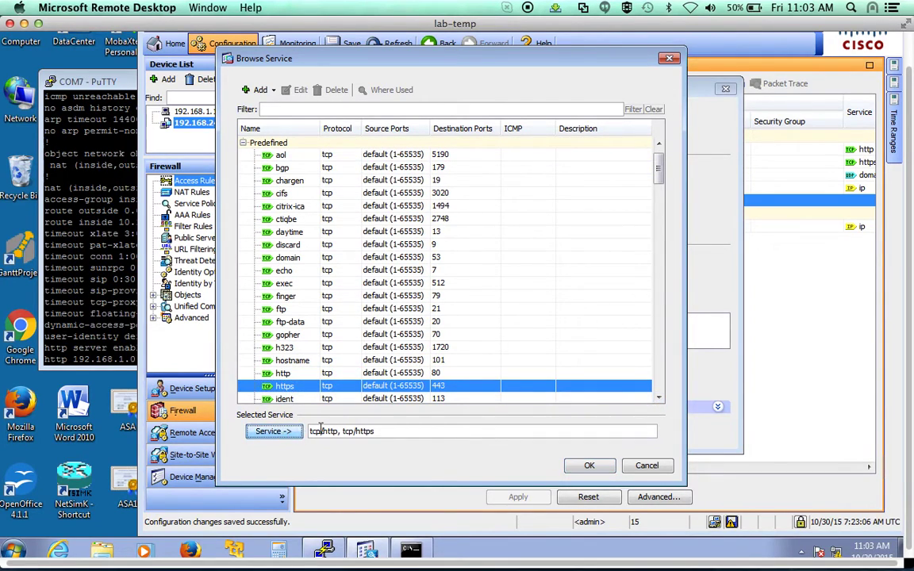
{"action": "left_click", "coordinate": [590, 465]}
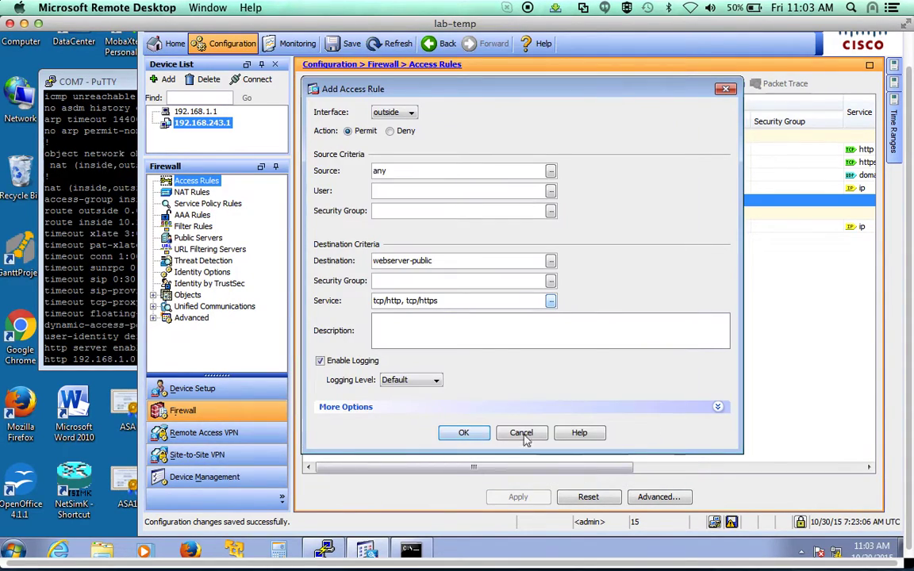
- Save the outside permit rule from any to webserver-public, review the NAT rules, and return to Access Rules
{"action": "left_click", "coordinate": [463, 434]}
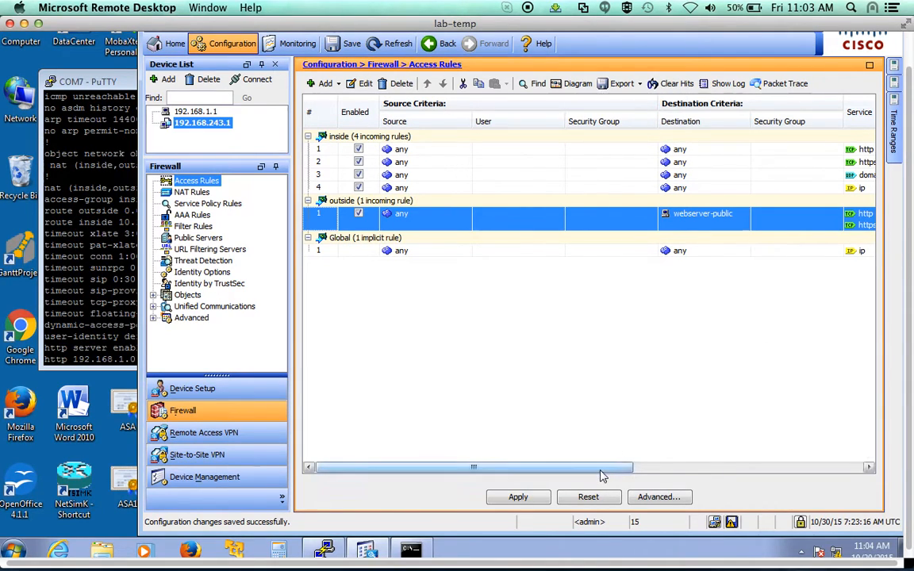
{"action": "left_click_drag", "start_coordinate": [602, 468], "coordinate": [714, 468]}
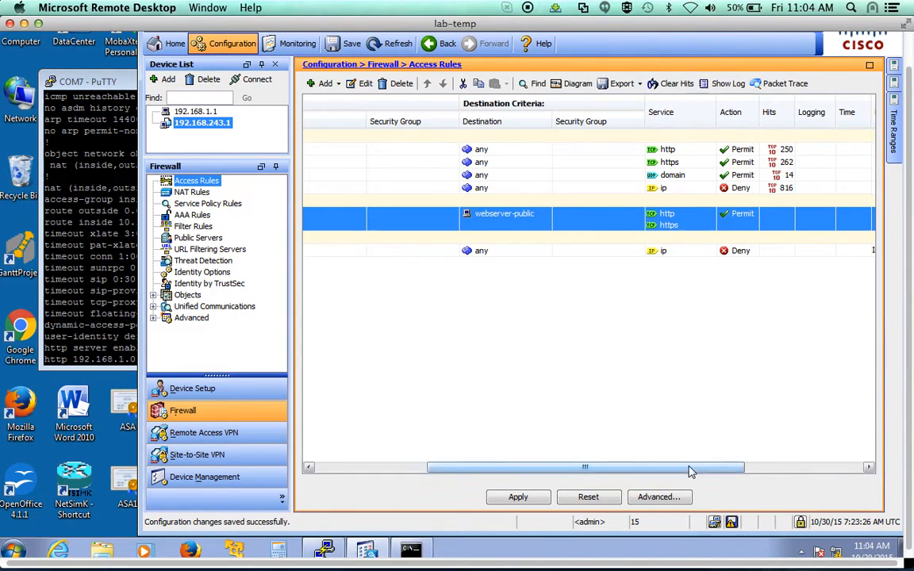
{"action": "mouse_move", "coordinate": [690, 472]}
{"action": "left_mouse_down"}
{"action": "mouse_move", "coordinate": [756, 474]}
{"action": "mouse_move", "coordinate": [555, 469]}
{"action": "left_mouse_up"}
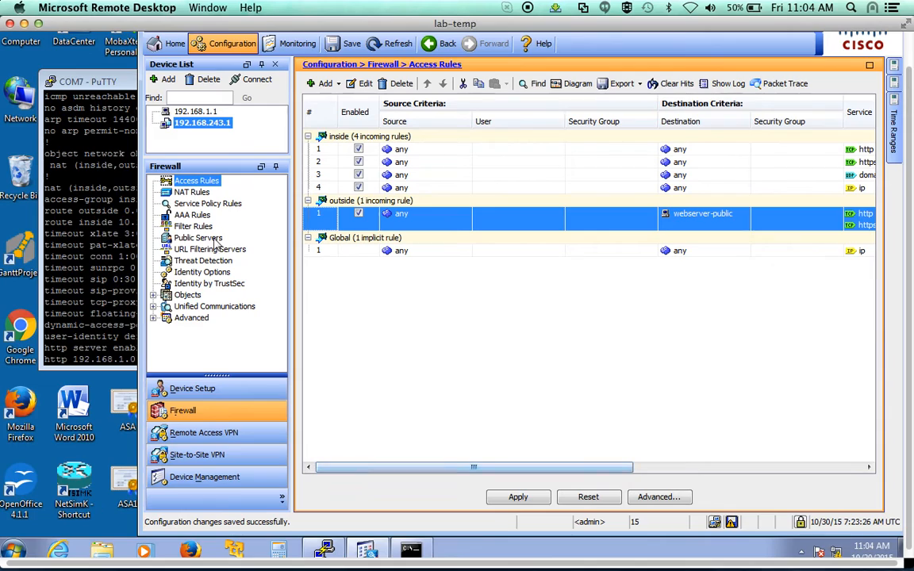
{"action": "left_click", "coordinate": [191, 192]}
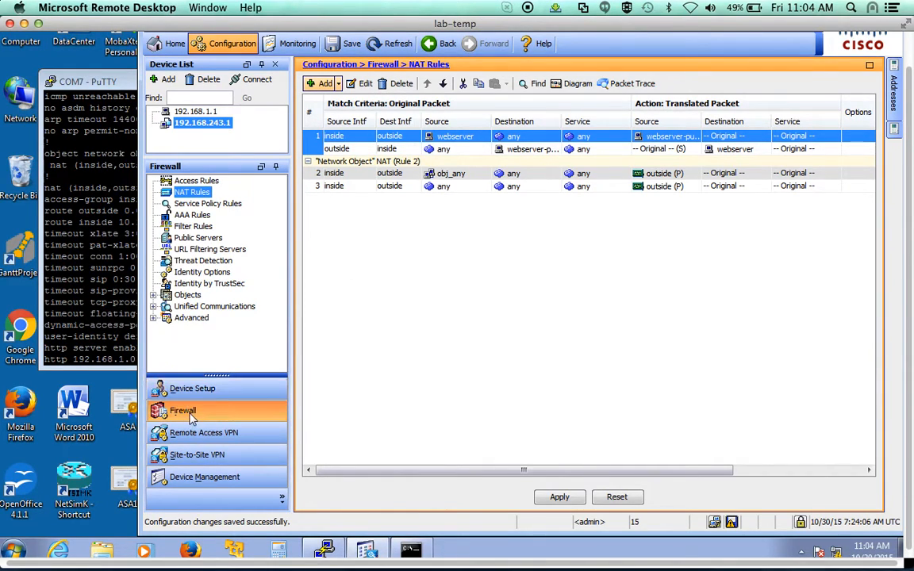
{"action": "left_click", "coordinate": [196, 180]}
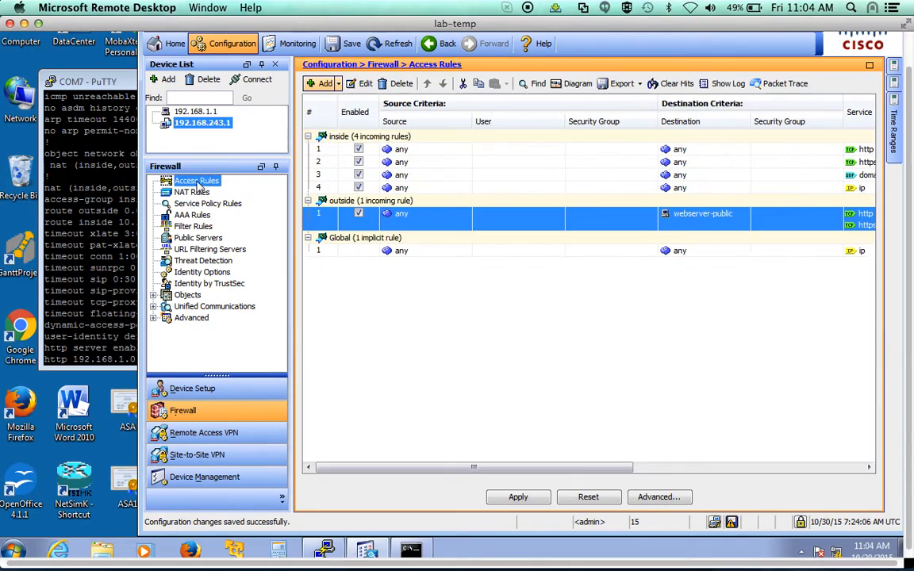
{"action": "scroll", "coordinate": [863, 225], "scroll_direction": "right", "scroll_amount": 2}
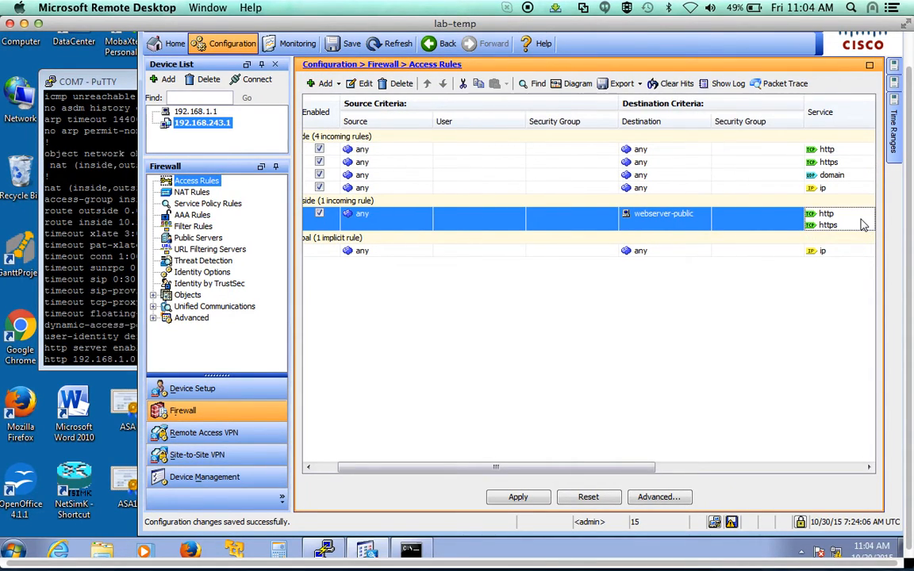
- Edit the outside webserver-public rule to add udp/domain alongside http and https
{"action": "left_click", "coordinate": [360, 84]}
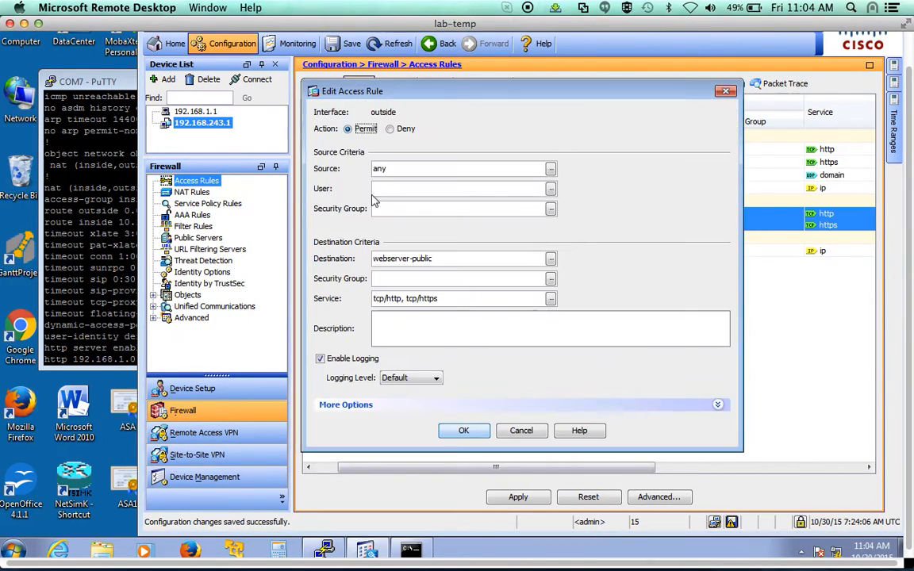
{"action": "left_click", "coordinate": [551, 303]}
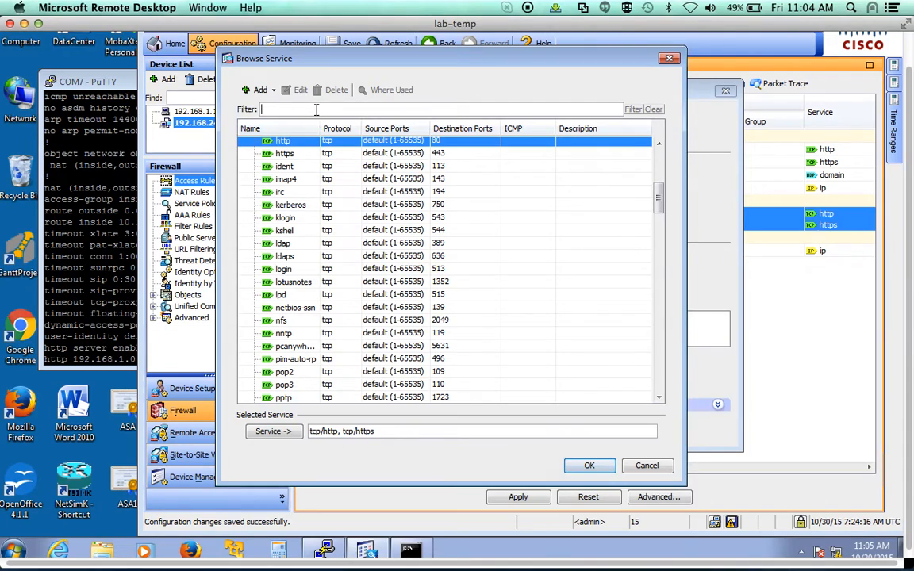
{"action": "type", "text": "domain"}
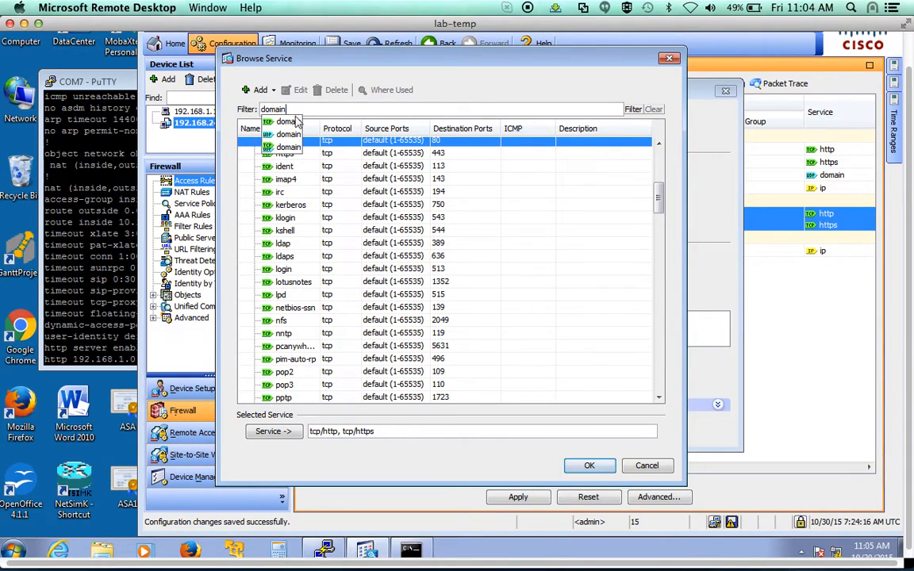
{"action": "left_click", "coordinate": [277, 131]}
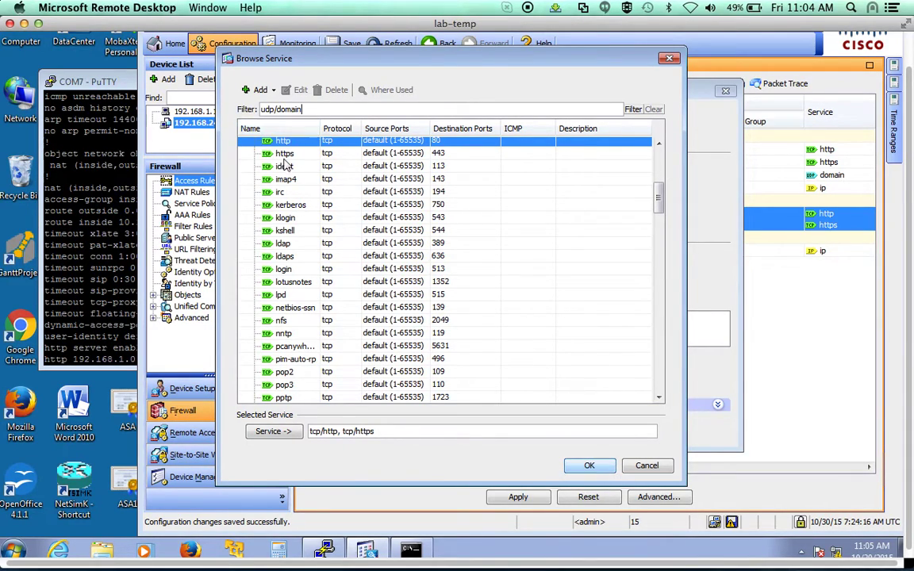
{"action": "left_click", "coordinate": [273, 431]}
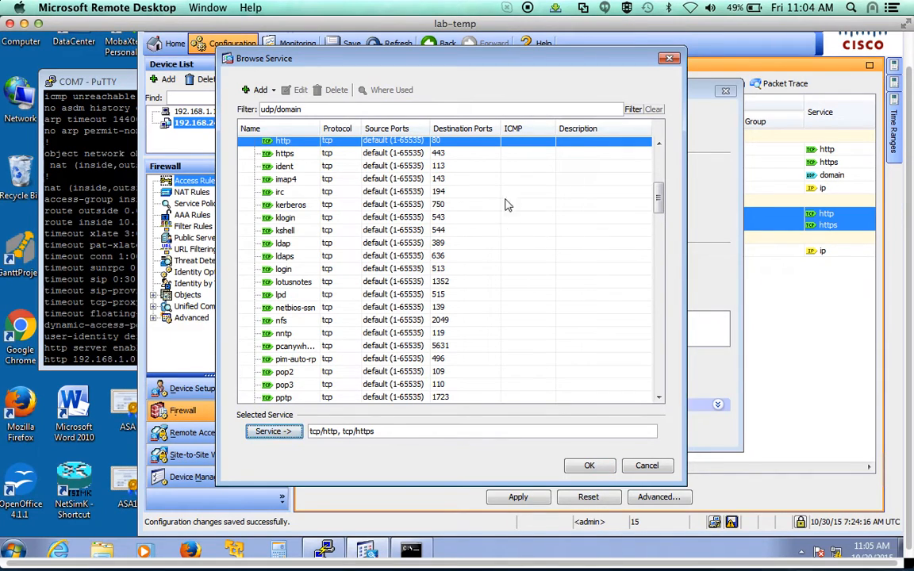
{"action": "left_click", "coordinate": [633, 109]}
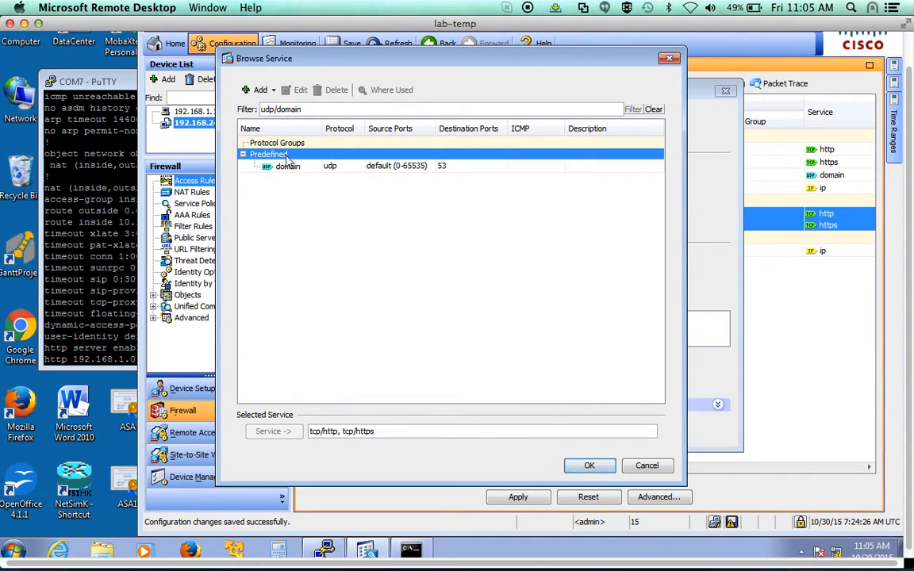
{"action": "left_click", "coordinate": [285, 166]}
{"action": "left_click", "coordinate": [274, 430]}
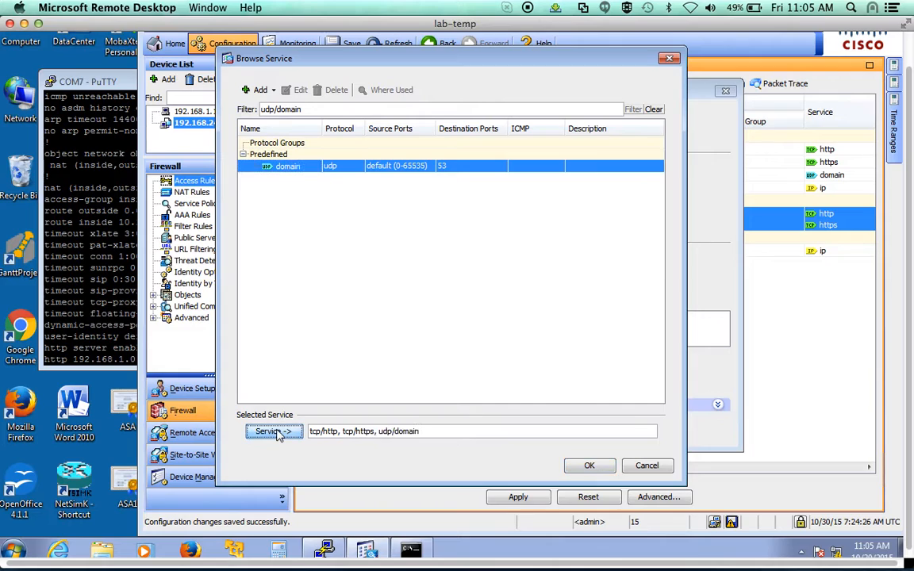
{"action": "left_click", "coordinate": [588, 465]}
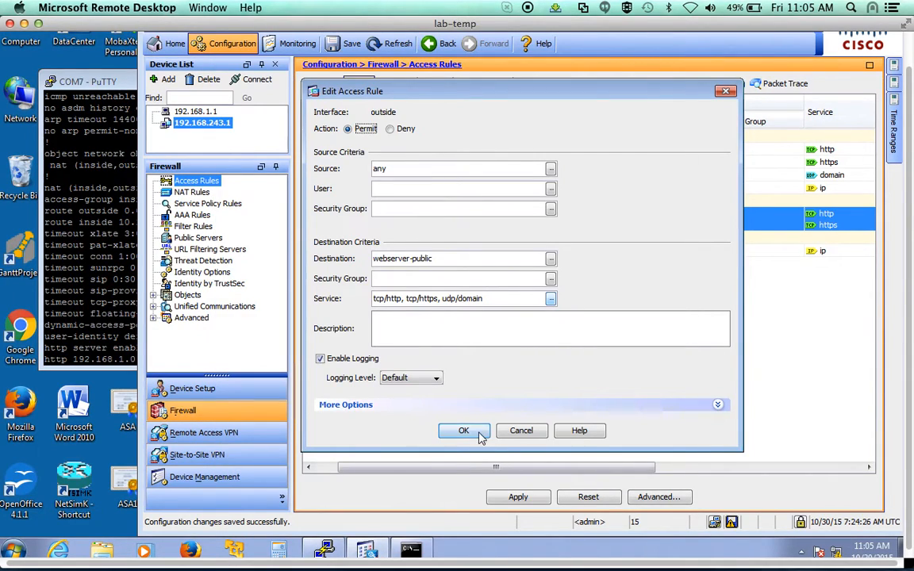
- Confirm the edited outside webserver-public rule permitting http, https and domain
{"action": "left_click", "coordinate": [462, 433]}
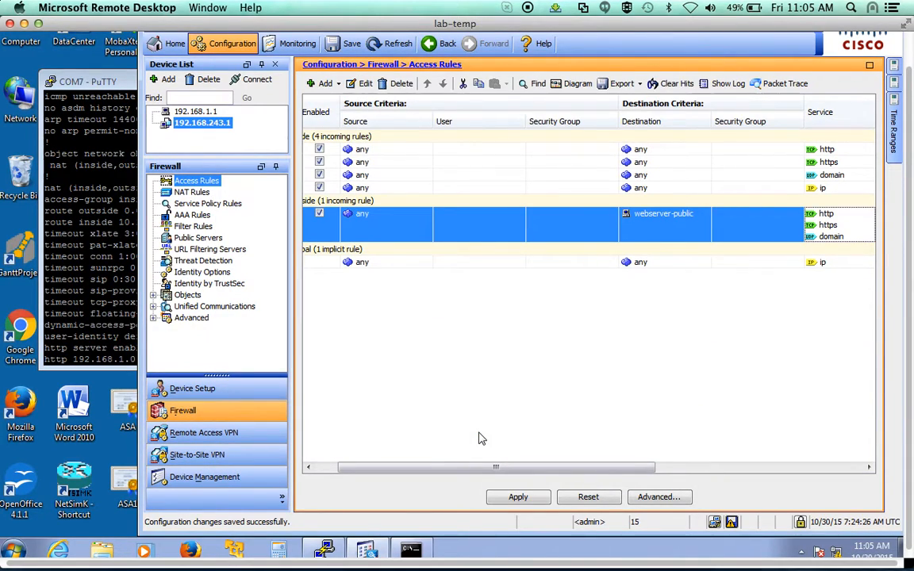